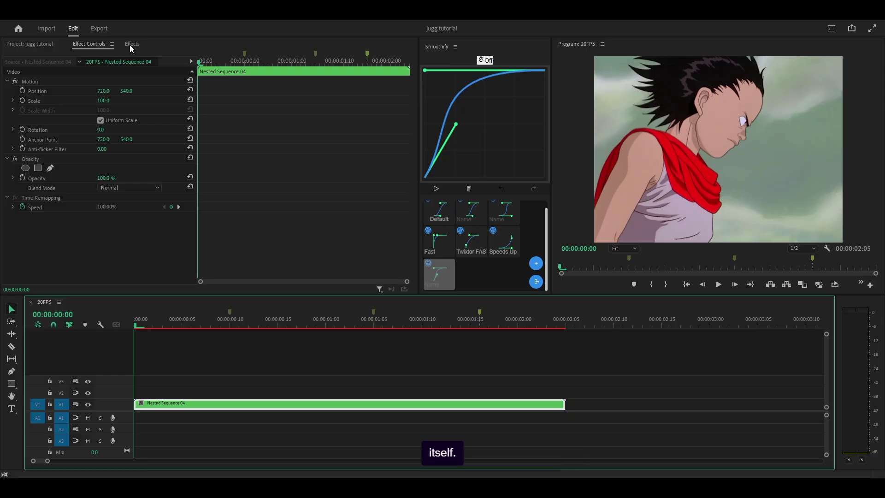
Drag Lumetri Color from the Effects library onto the Nested Sequence 04 clip in the timeline.
left_click(130, 45)
left_click(38, 123)
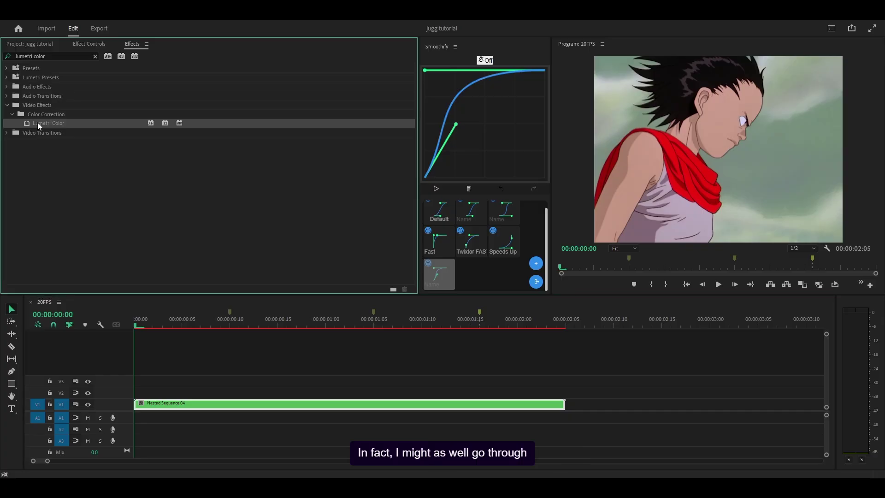
mouse_move(37, 123)
left_mouse_down()
mouse_move(186, 193)
mouse_move(215, 385)
mouse_move(183, 404)
left_mouse_up()
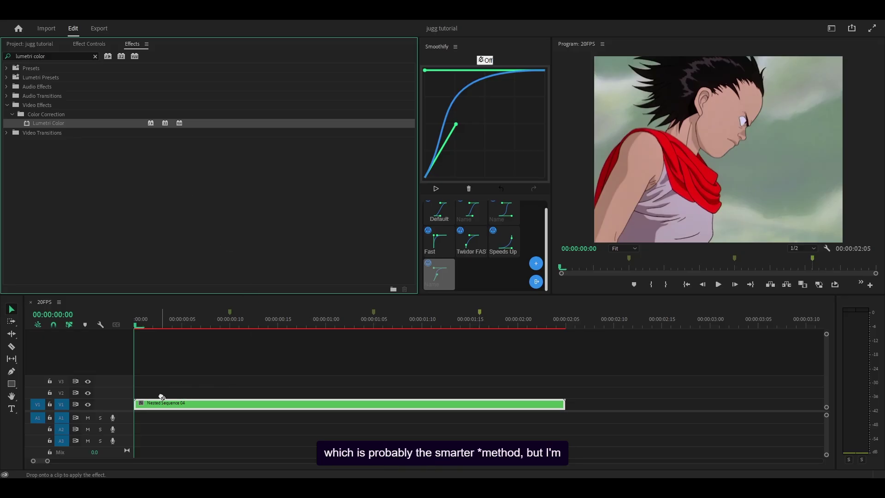
left_click_drag(161, 397, 168, 404)
In Effect Controls, expand and collapse Lumetri's Creative section, then expand the Curves section.
left_click(90, 42)
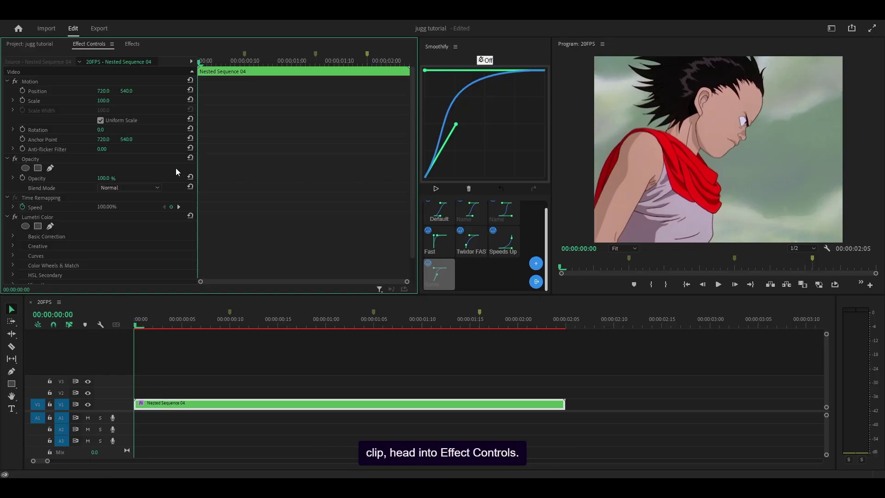
scroll(266, 217, "down", 1)
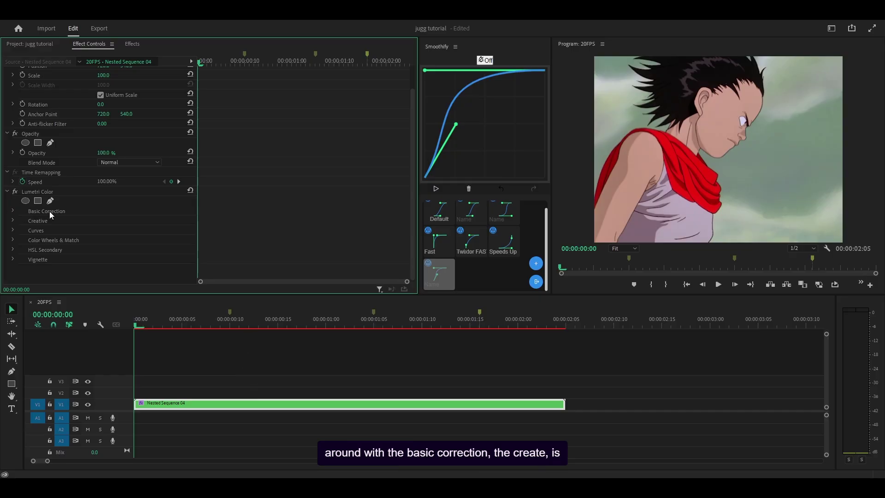
left_click(13, 220)
scroll(285, 229, "down", 2)
scroll(281, 228, "down", 2)
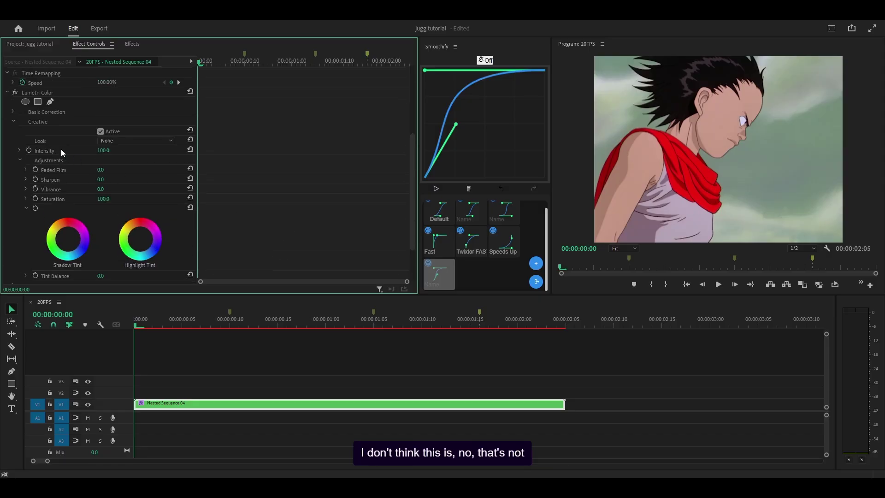
left_click(17, 121)
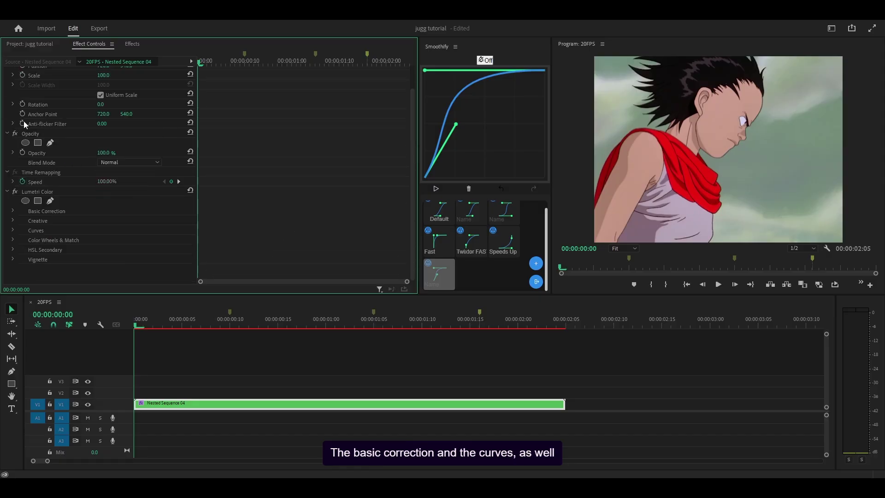
left_click(14, 229)
Expand Color Wheels & Match and try a red shadow tint, then undo it.
scroll(261, 225, "down", 3)
left_click(46, 174)
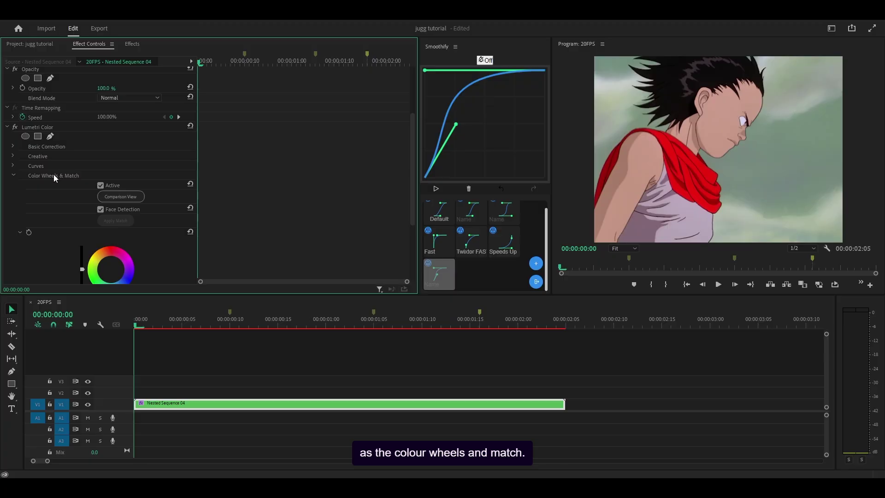
scroll(269, 215, "down", 2)
scroll(269, 214, "down", 2)
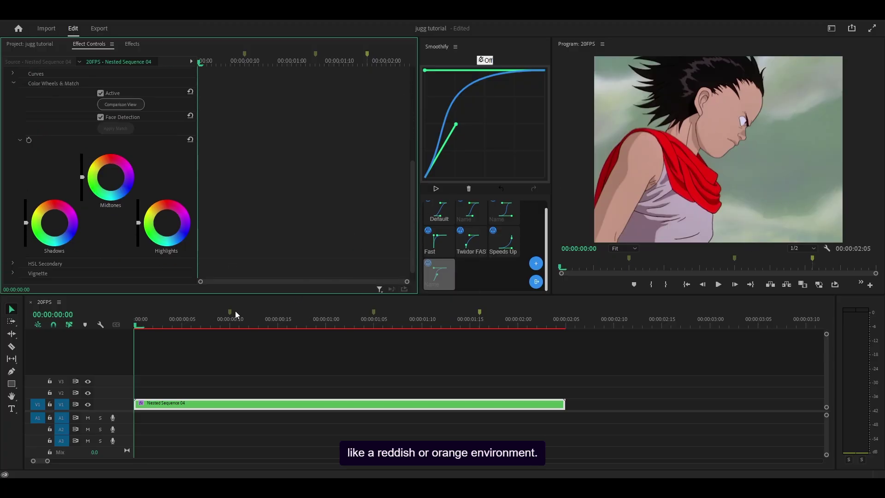
left_click_drag(55, 222, 48, 208)
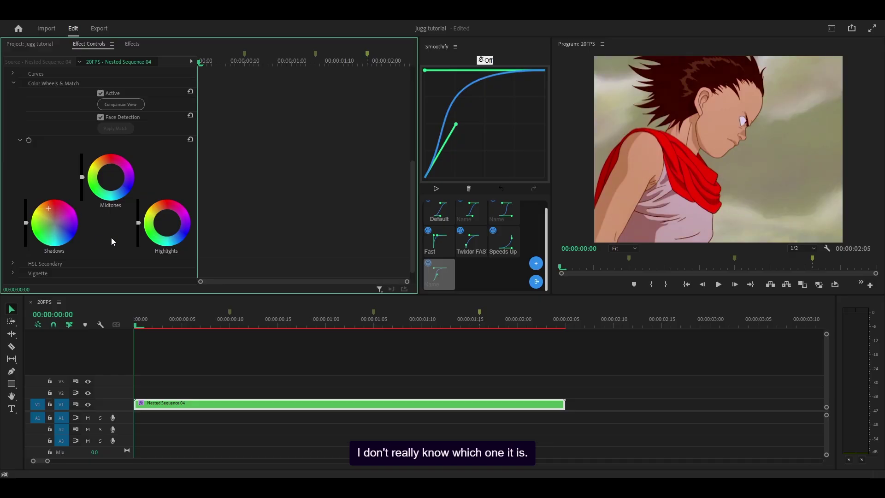
key("ctrl+z")
Tint the Shadows wheel toward red and lower the Shadows slider for more contrast.
left_click_drag(110, 176, 110, 167)
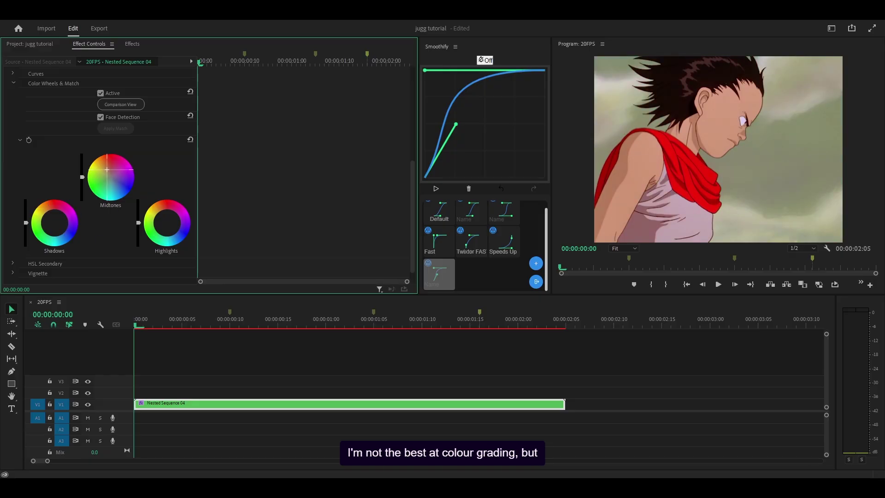
scroll(92, 194, "down", 1)
left_click_drag(55, 194, 57, 188)
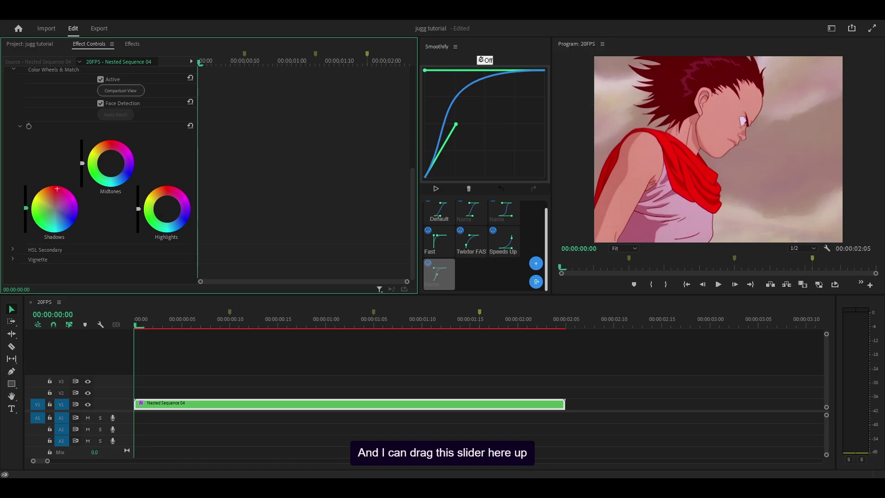
left_click_drag(25, 200, 26, 220)
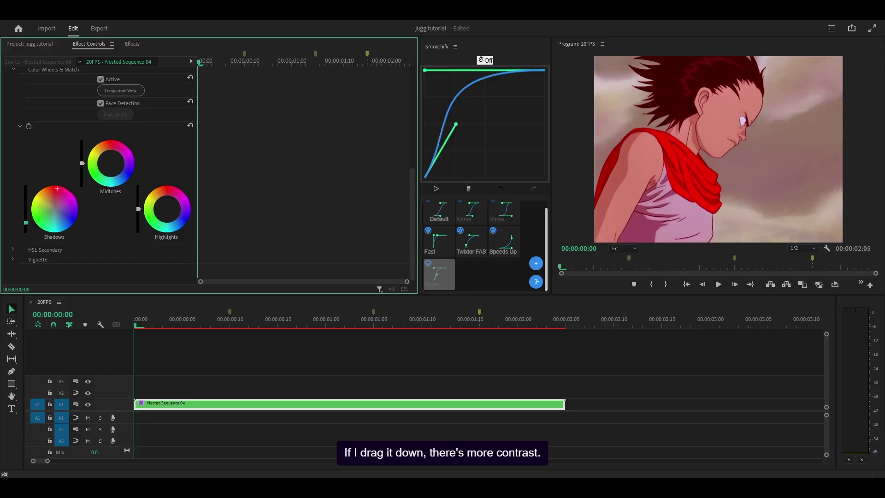
Toggle the Lumetri Color grade off and back on to compare the red-shadow look.
scroll(294, 181, "up", 4)
scroll(60, 151, "up", 1)
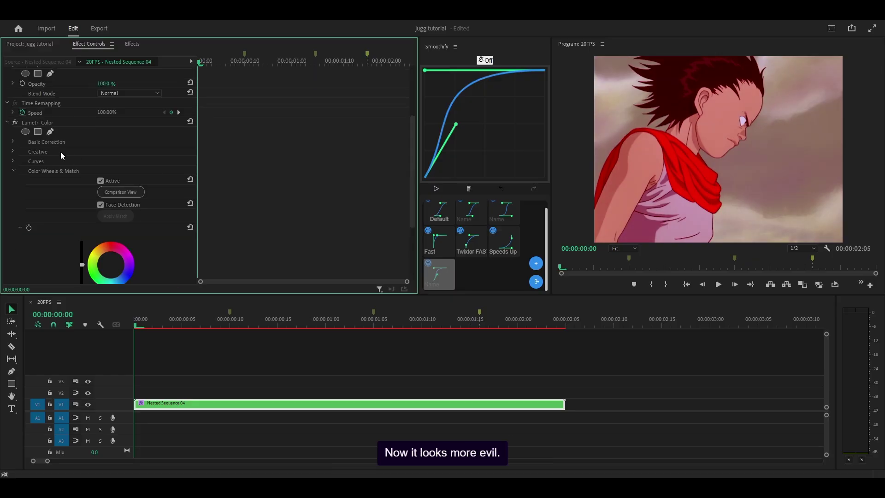
left_click(16, 122)
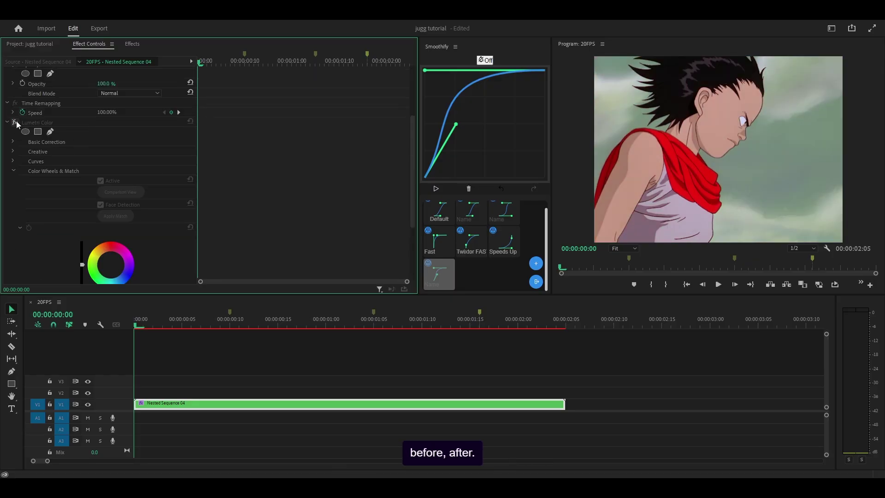
left_click(16, 122)
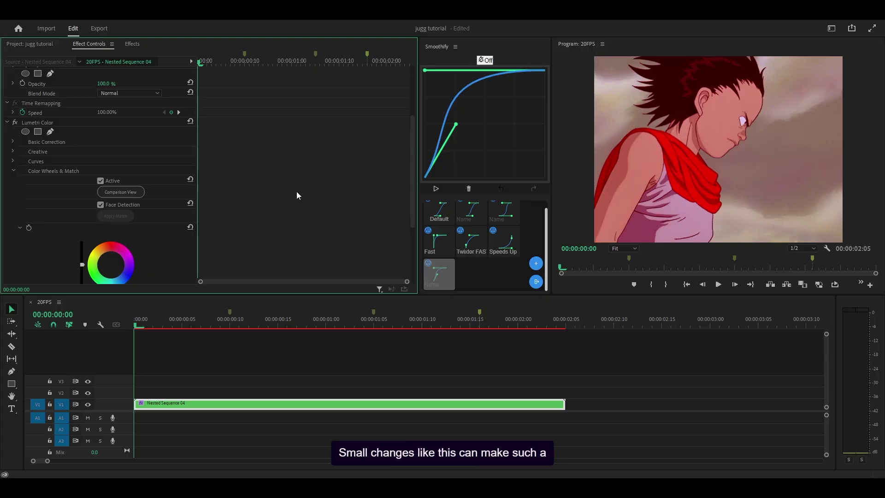
scroll(283, 186, "down", 1)
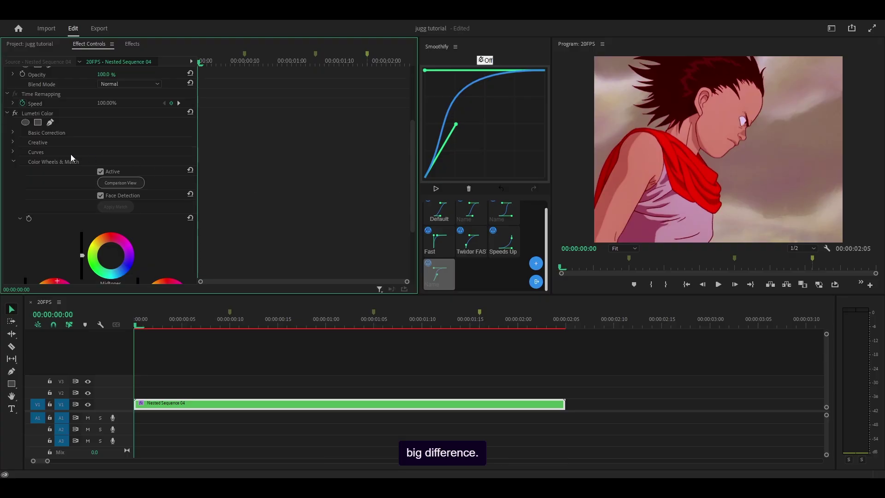
In Lumetri Curves, add a lowered shadow point and a raised highlight point on the RGB curve.
left_click(13, 152)
scroll(310, 178, "down", 6)
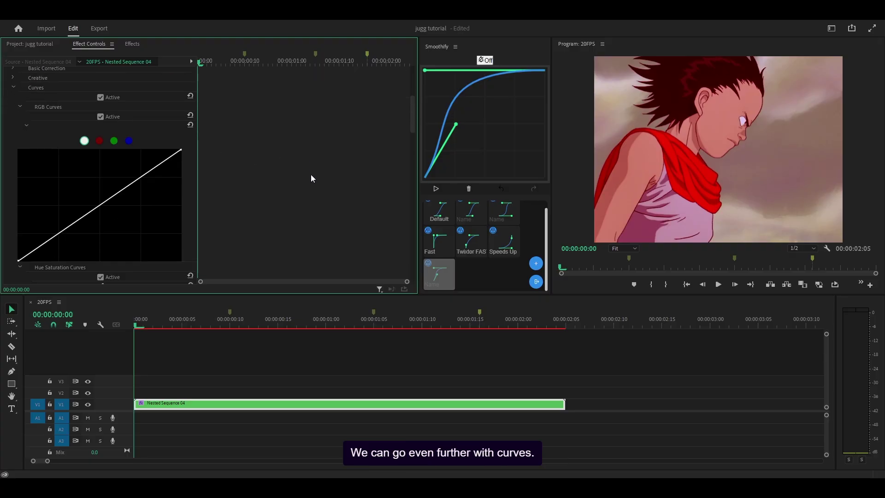
left_click_drag(56, 225, 57, 229)
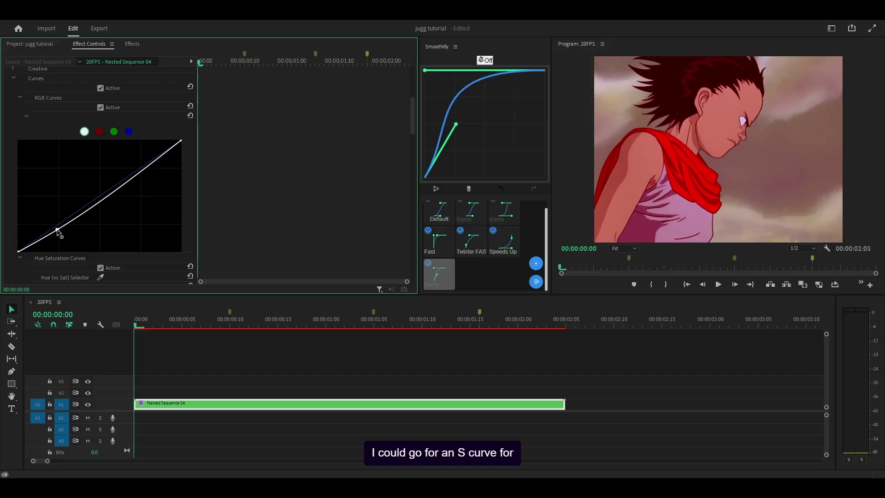
left_click(139, 173)
left_click_drag(138, 172, 133, 169)
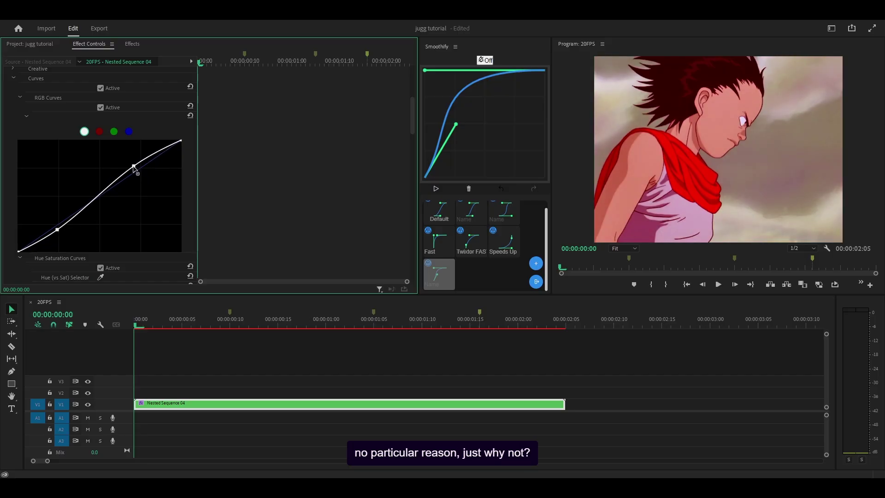
left_click_drag(55, 231, 56, 234)
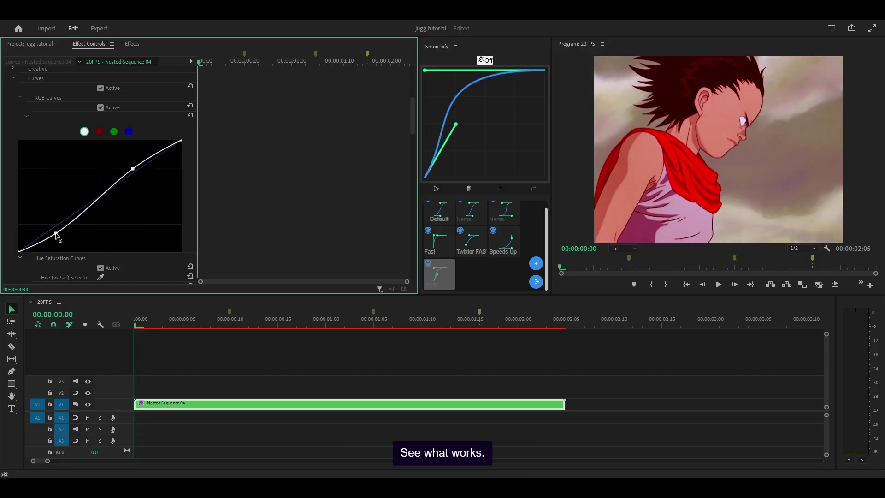
Delete the upper RGB curve point and drag the top endpoint left to lift highlights.
left_click(133, 171, "ctrl")
scroll(157, 147, "down", 1)
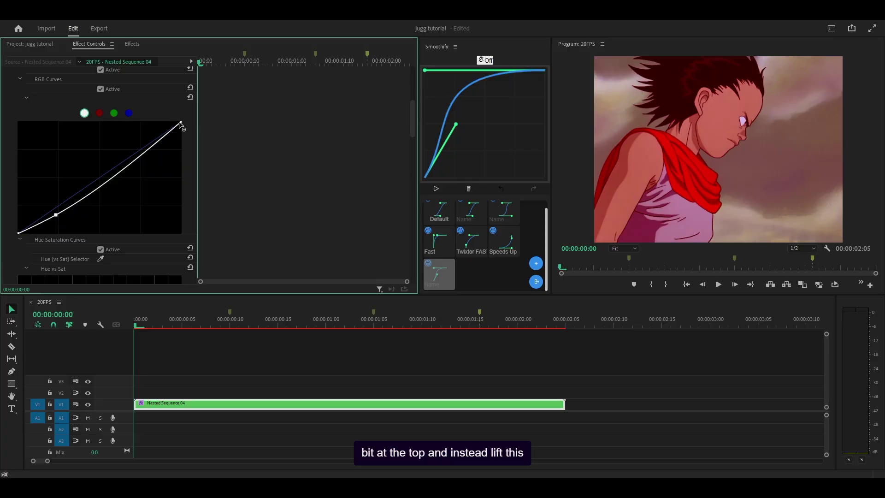
left_click_drag(181, 125, 166, 123)
scroll(263, 143, "up", 3)
scroll(264, 144, "up", 3)
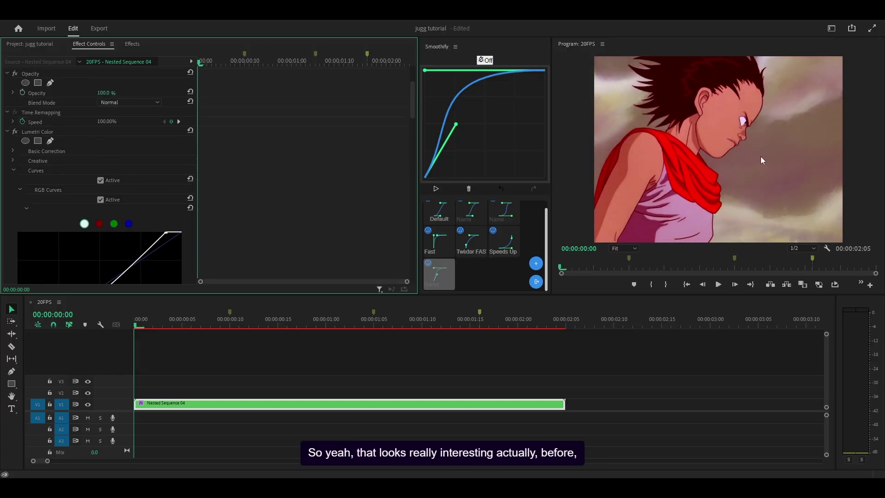
scroll(266, 175, "up", 2)
Toggle the Lumetri Color grade for a before/after comparison, leaving it switched off.
left_click(18, 159)
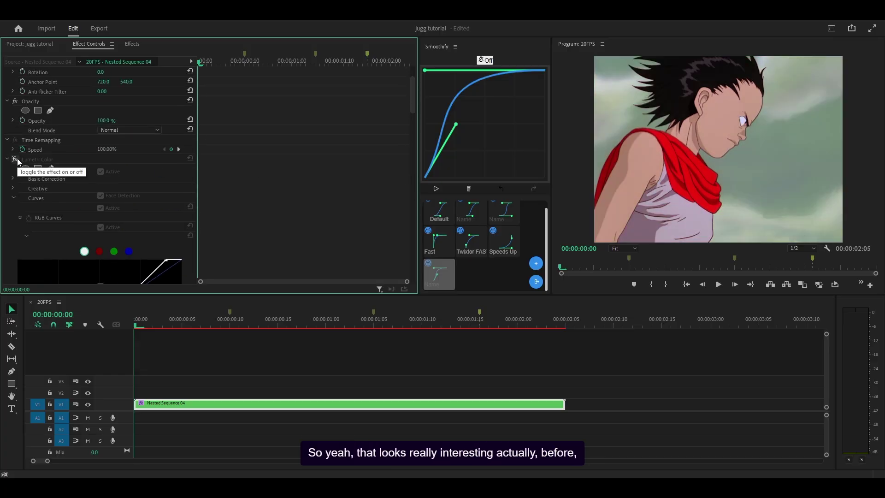
left_click(18, 159)
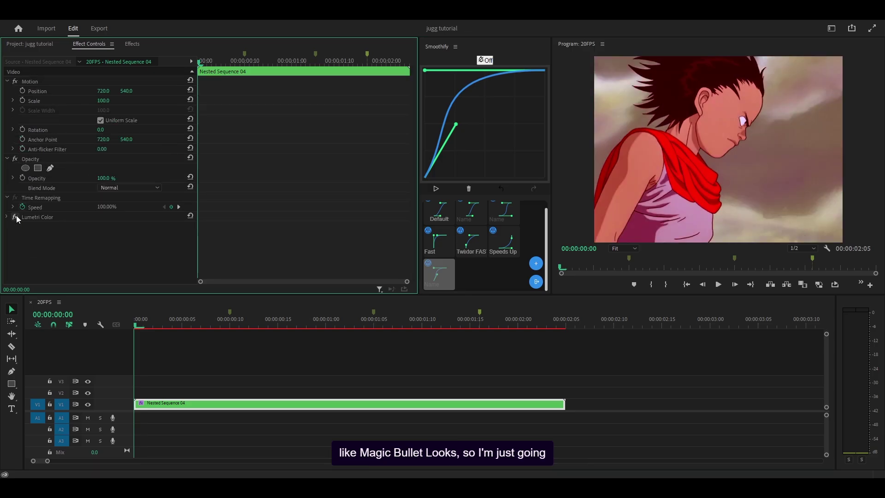
left_click(15, 217)
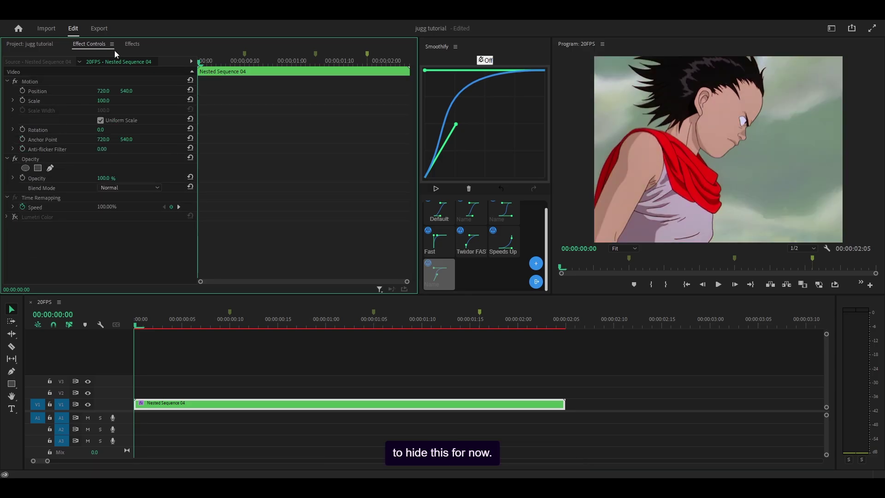
Search the Effects library for 'magic bullet' and select Magic Bullet Looks.
left_click(132, 45)
left_click(64, 56)
type("magic bullet")
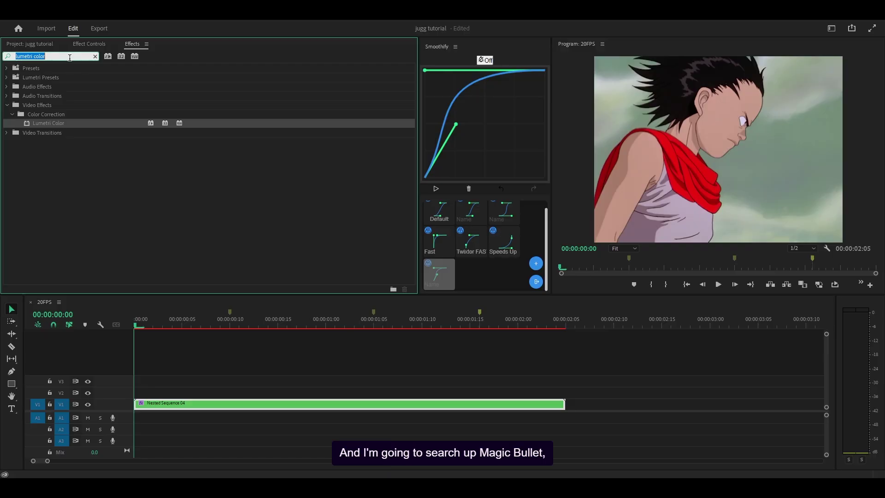
left_click(74, 124)
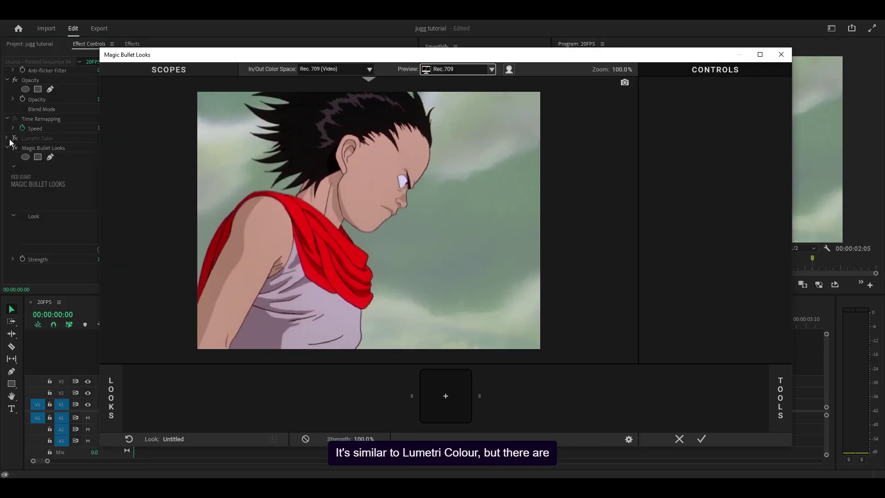
Add Optical Diffusion to the look and bypass it briefly to compare.
mouse_move(778, 389)
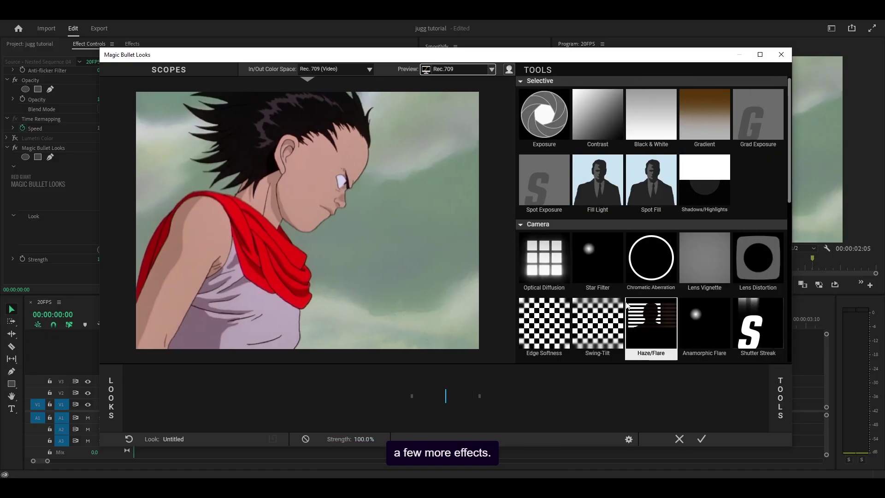
left_click(544, 255)
scroll(381, 181, "up", 3)
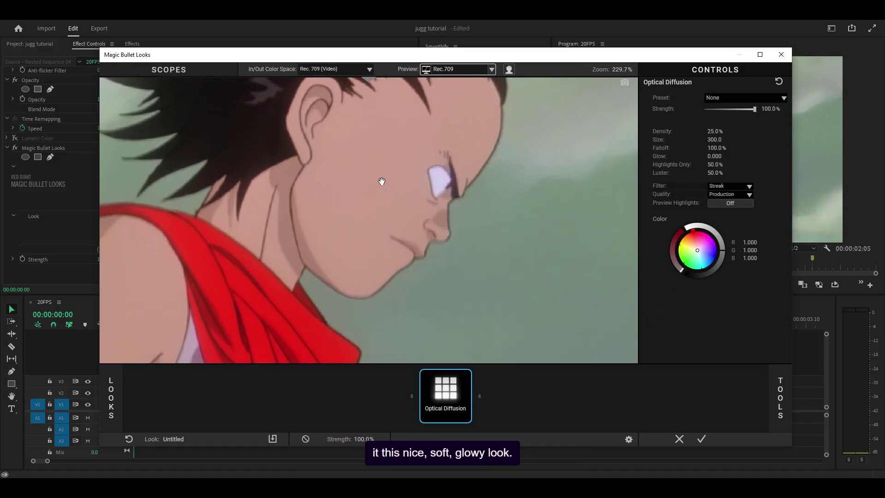
scroll(382, 181, "down", 3)
left_click(467, 375)
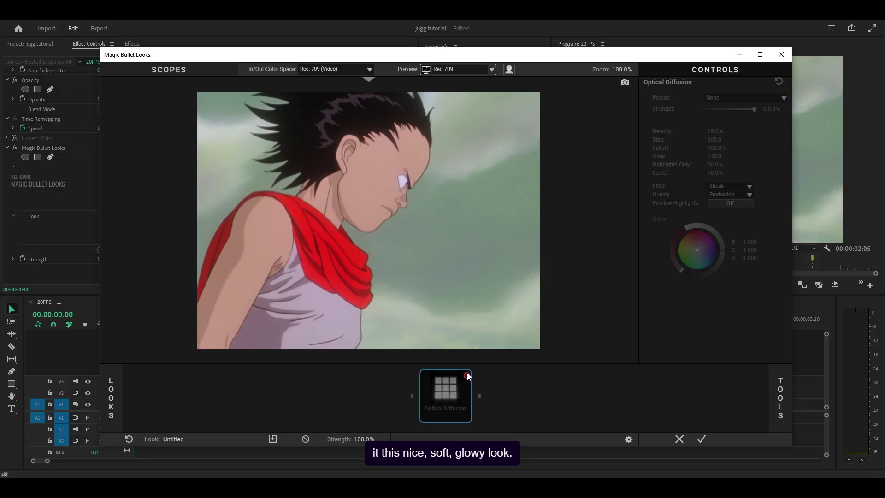
left_click(467, 375)
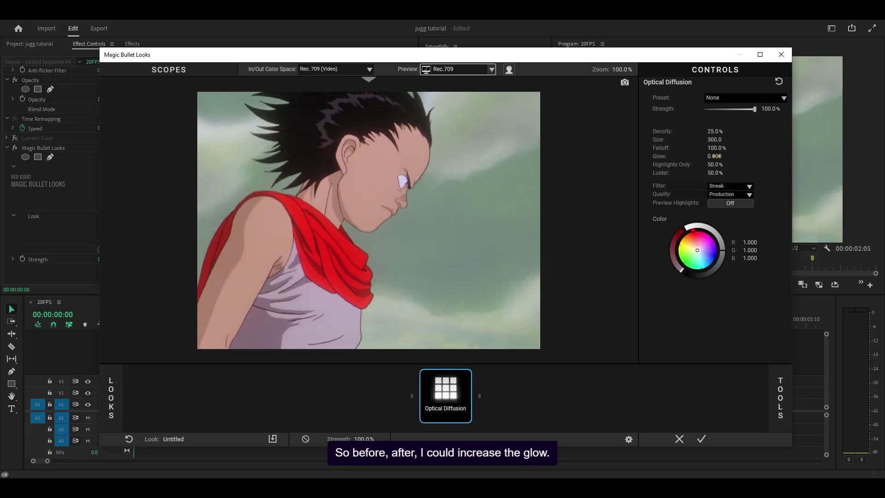
Set the Optical Diffusion Glow value to 0.7.
mouse_move(715, 156)
left_mouse_down()
mouse_move(747, 156)
mouse_move(705, 157)
left_mouse_up()
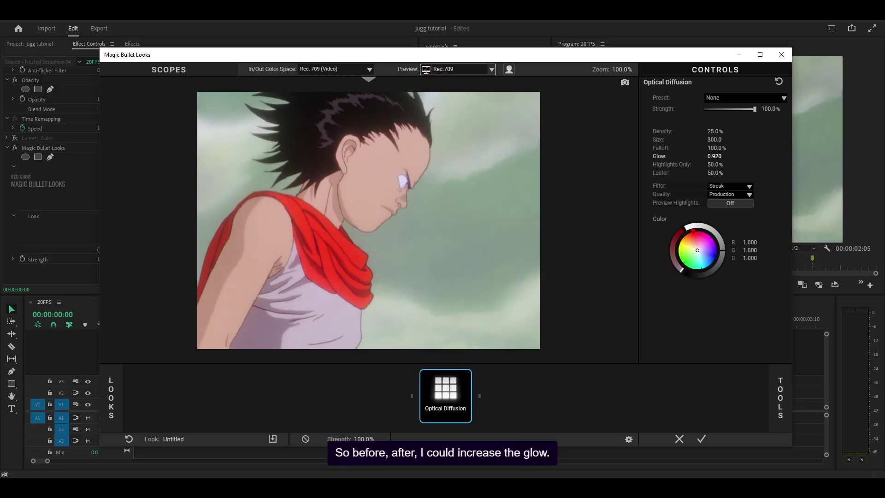
left_click(717, 156)
key("BackSpace")
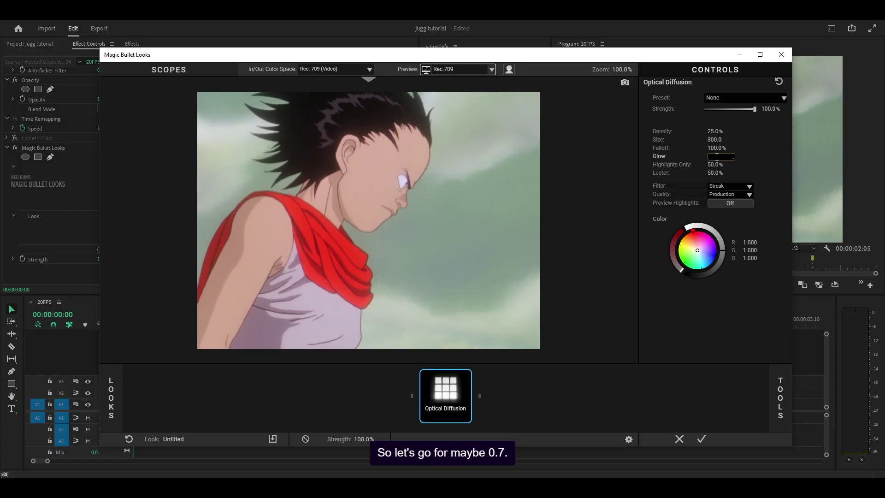
type(".7")
key("Return")
Add Colorista after Optical Diffusion and push its Shadows wheel toward red, discarding a midtones trial.
left_click(780, 396)
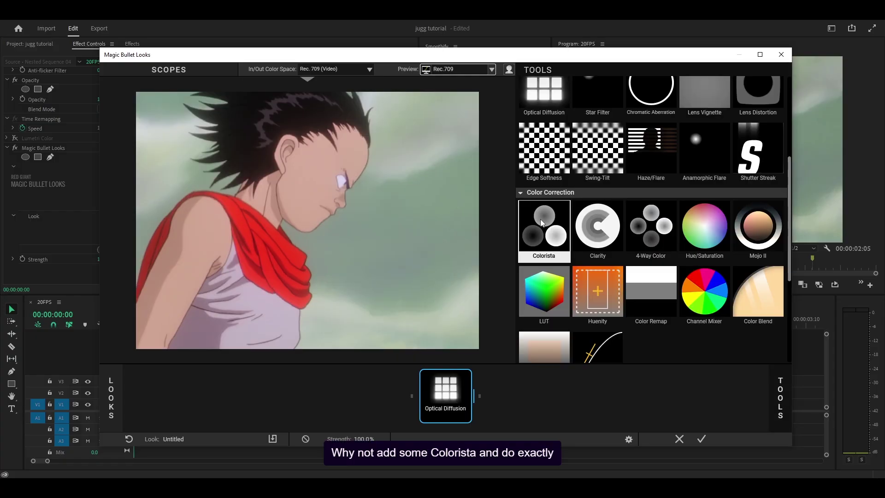
double_click(540, 219)
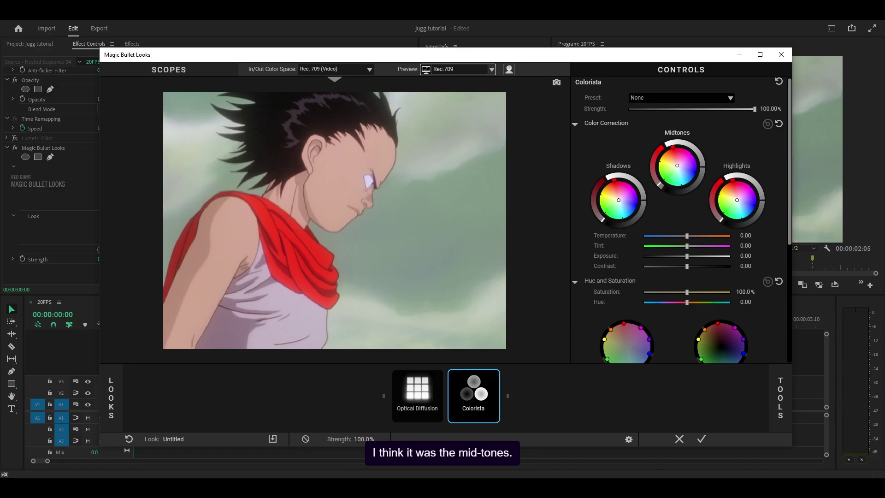
left_click_drag(677, 167, 675, 152)
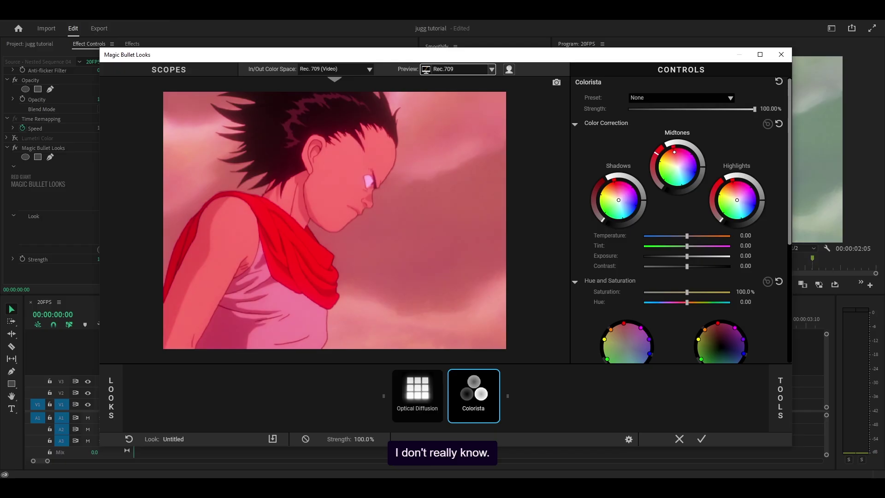
key("ctrl+z")
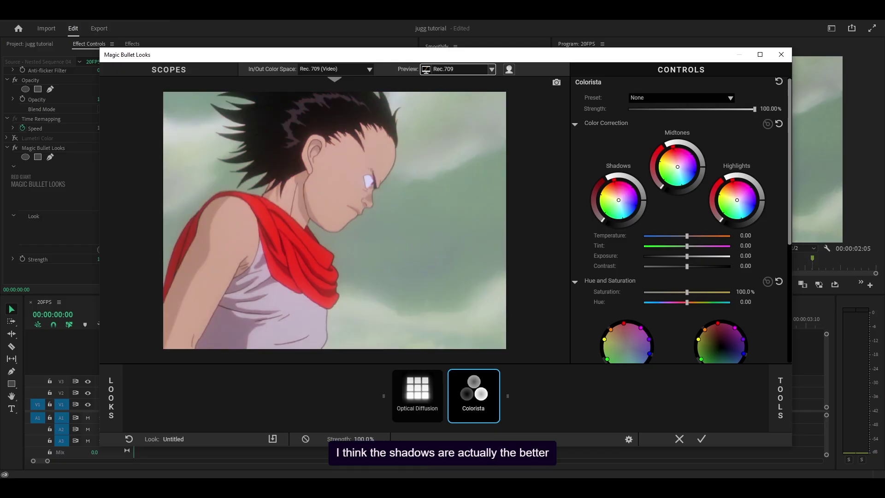
left_click_drag(618, 200, 614, 185)
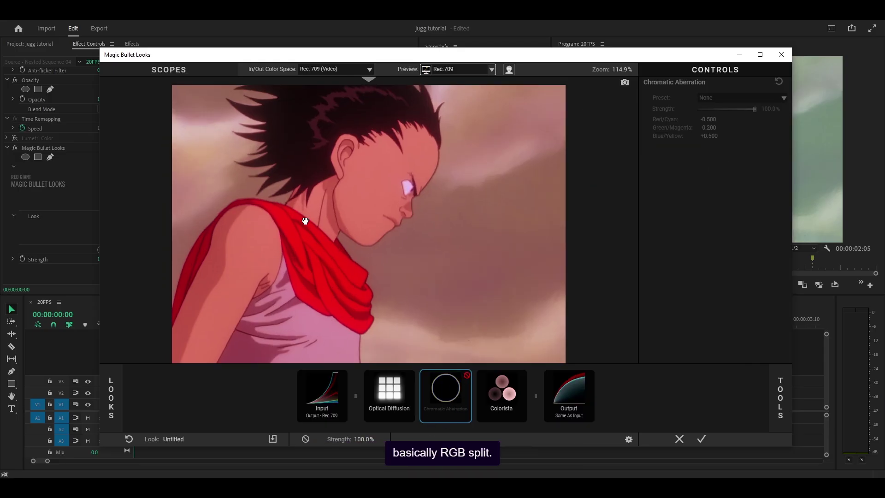
Enable Chromatic Aberration (Red/Cyan -0.5, Green/Magenta -0.2, Blue/Yellow +0.5) and bypass it briefly to compare.
scroll(211, 186, "up", 3)
scroll(296, 243, "up", 1)
left_click(465, 376)
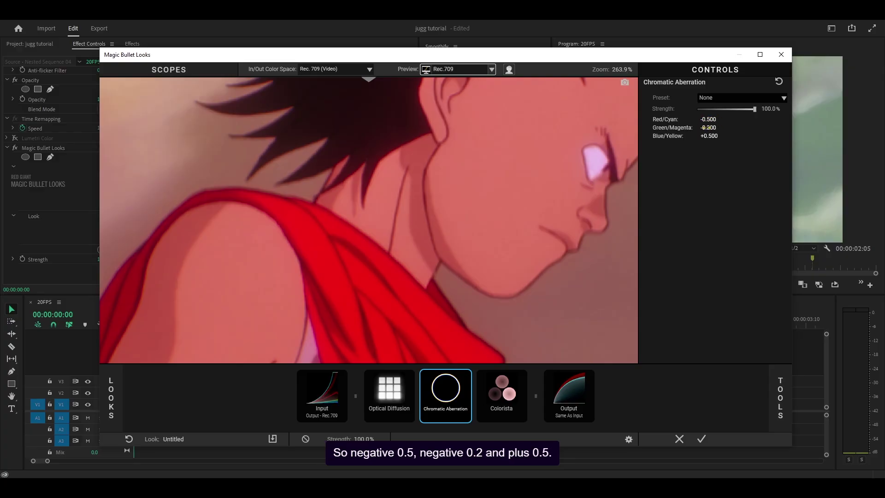
scroll(294, 246, "up", 3)
scroll(493, 152, "up", 2)
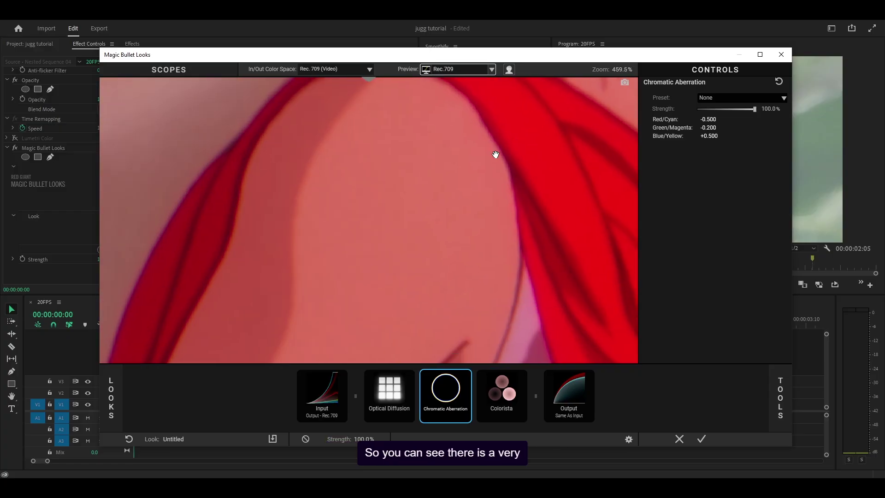
scroll(238, 161, "up", 4)
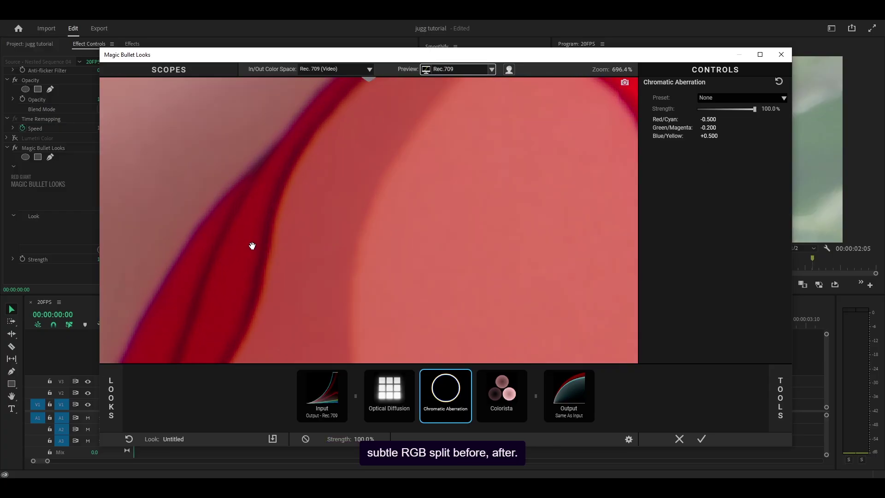
left_click(467, 376)
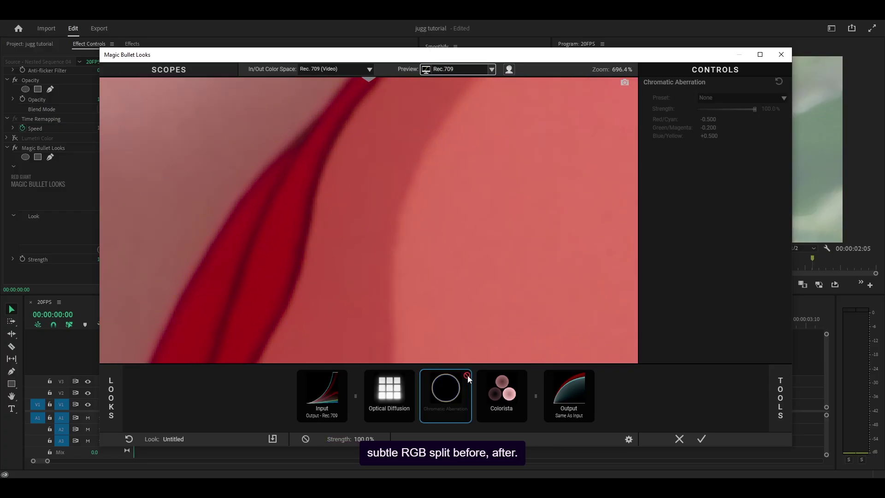
left_click(467, 376)
scroll(395, 256, "down", 10)
Add Clarity after Colorista and scrub its amount up to around +50%.
left_click(501, 394)
left_click(780, 397)
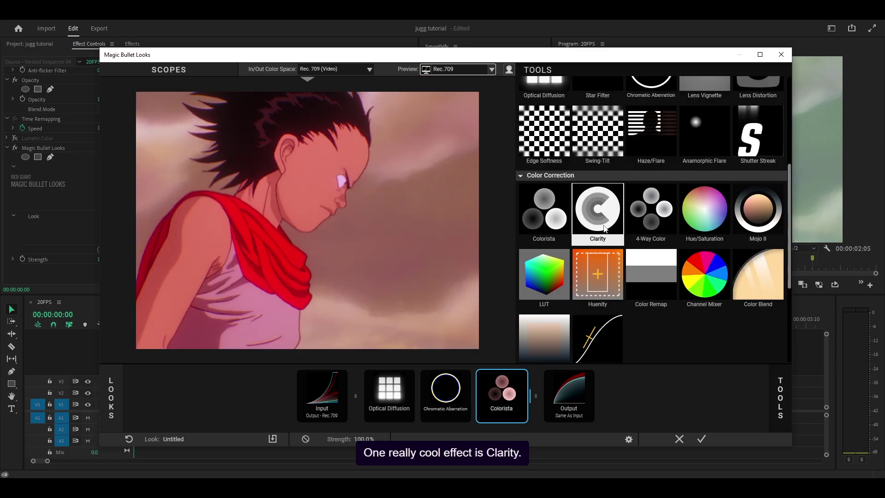
double_click(599, 212)
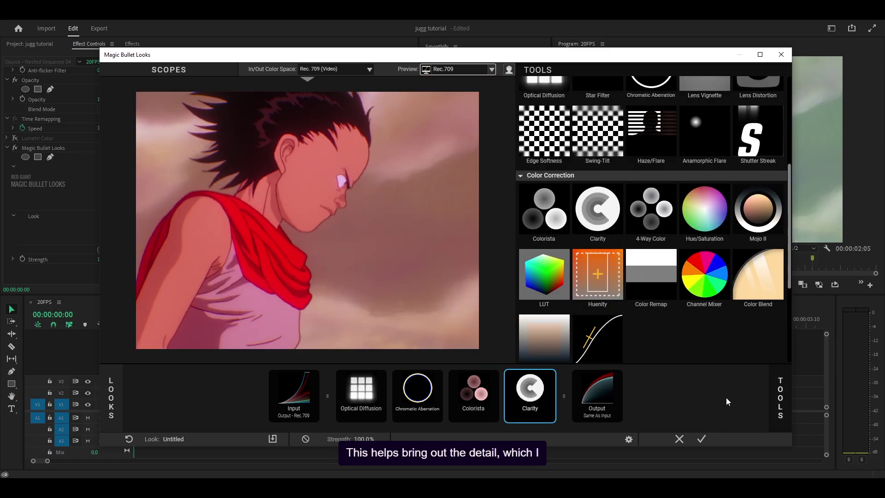
left_click(776, 384)
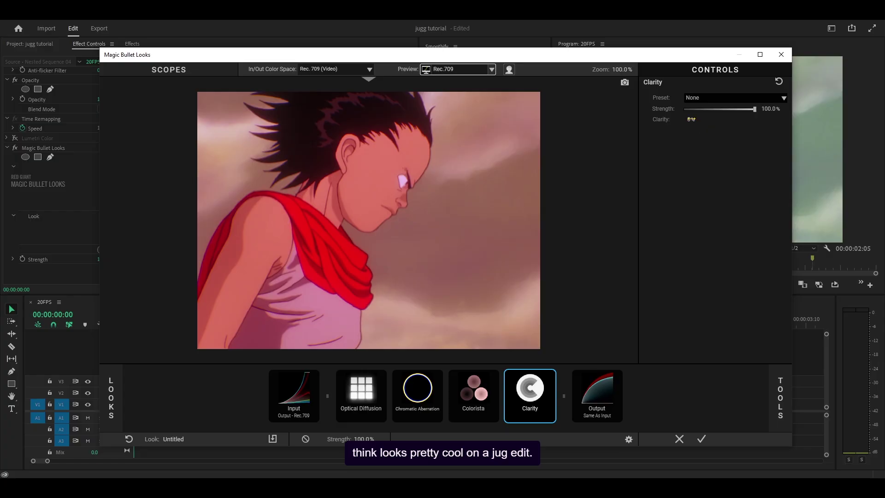
left_click_drag(693, 119, 714, 119)
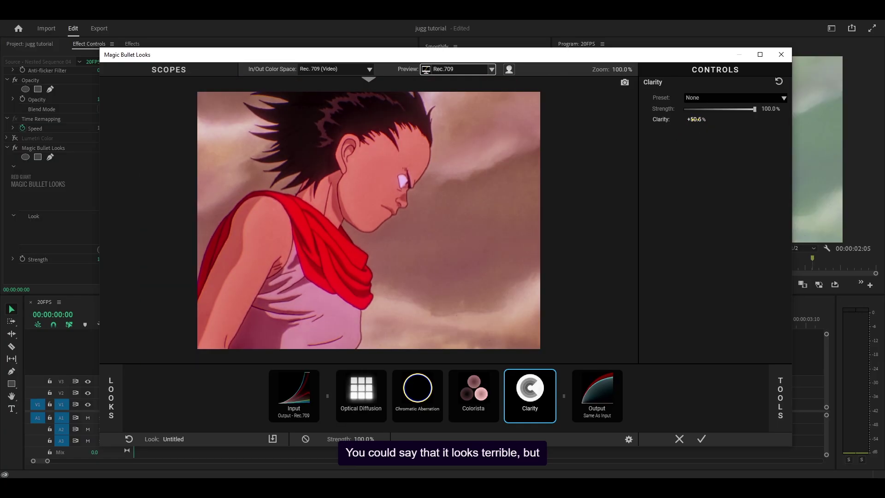
left_click_drag(714, 120, 561, 352)
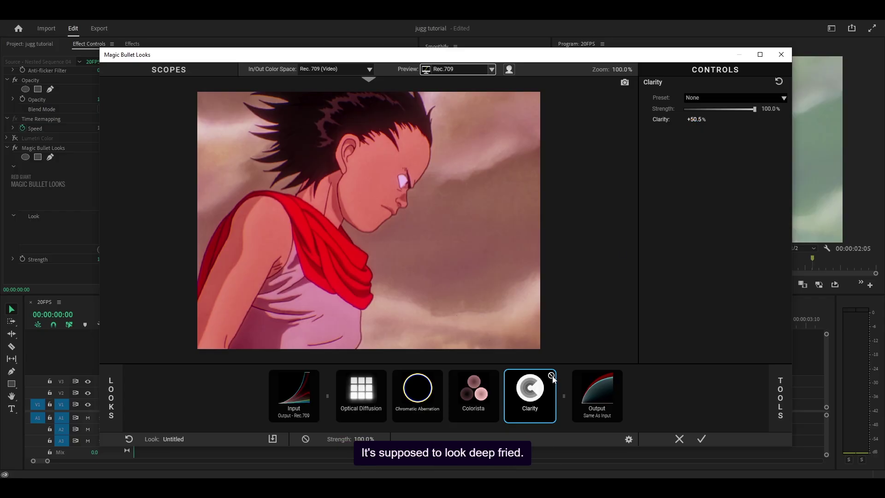
Bypass Clarity briefly to compare, then set its amount to 40%.
left_click(552, 376)
left_click(551, 376)
left_click(696, 119)
type("40")
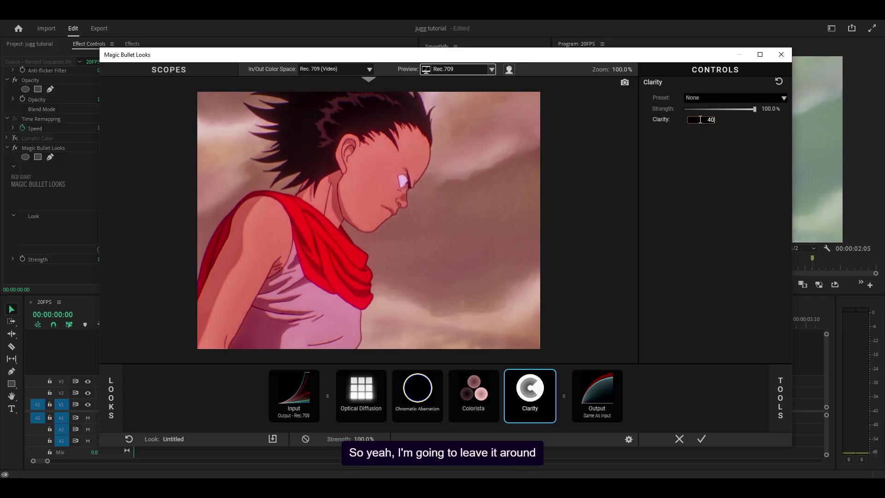
key("Return")
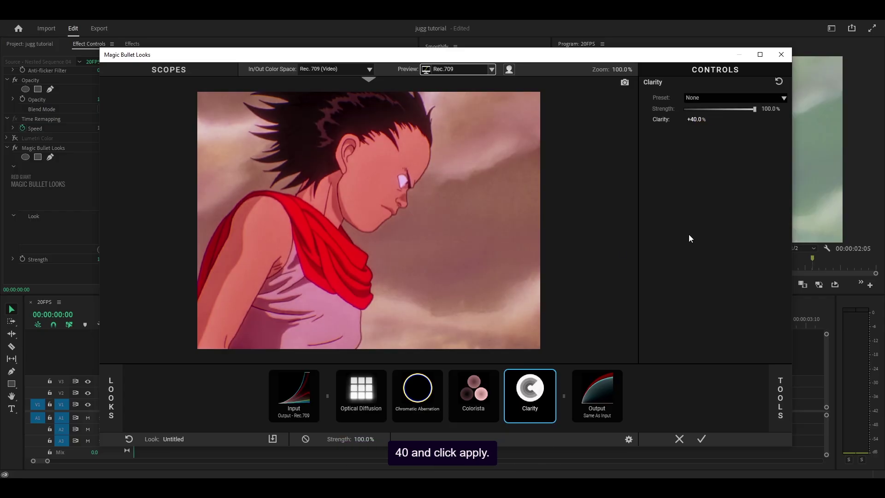
Apply the Magic Bullet look, then toggle its fx off and back on in Effect Controls.
left_click(702, 438)
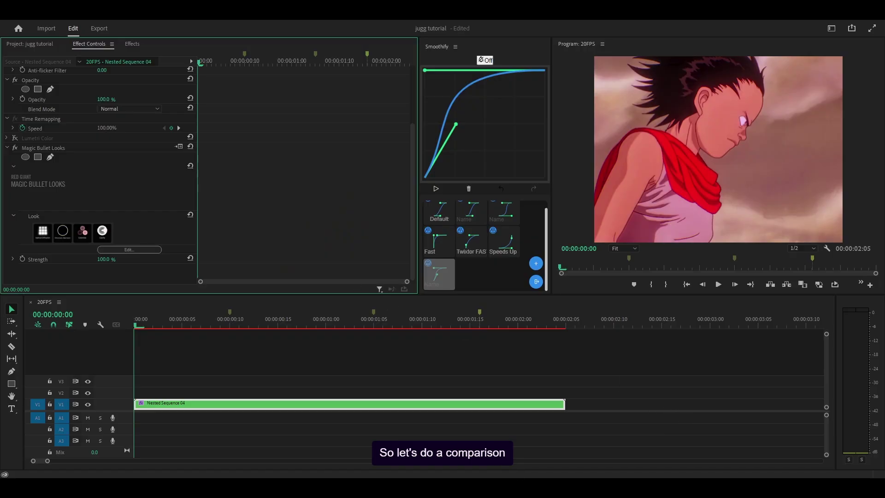
left_click(15, 148)
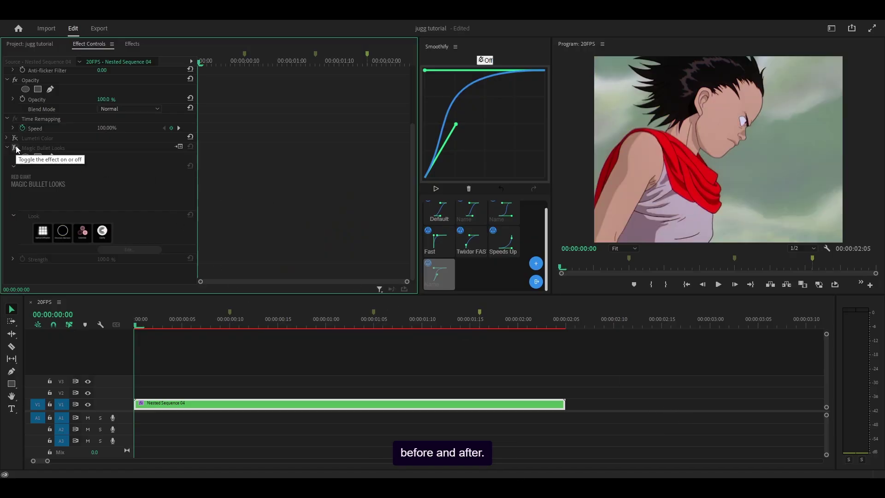
left_click(15, 147)
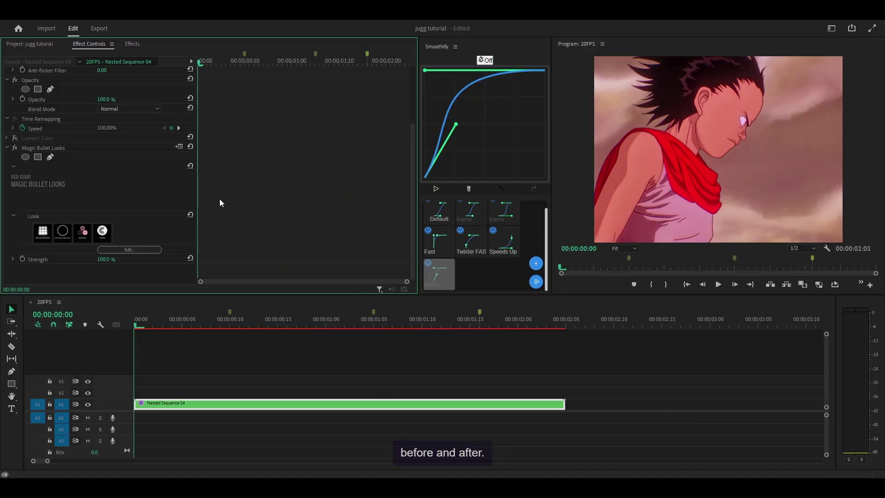